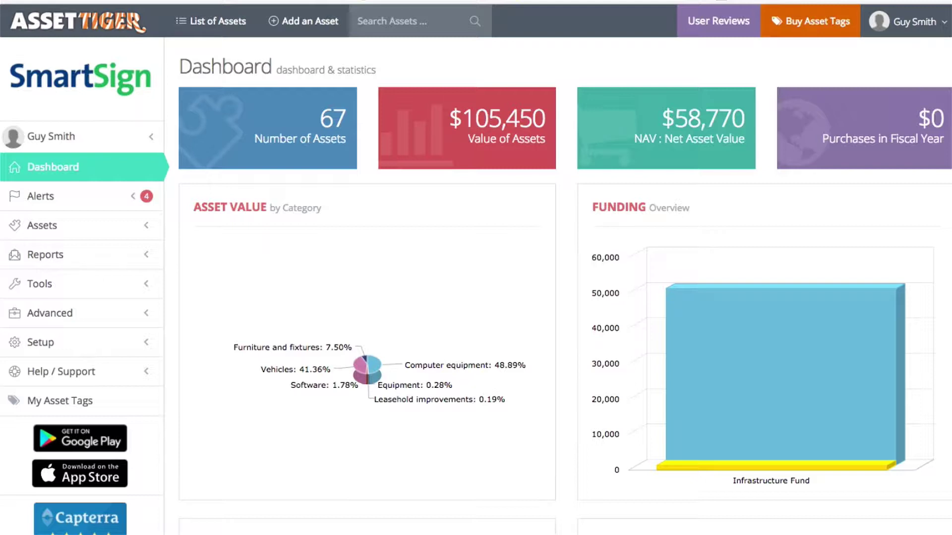
Step: Open the Import Wizard from the Tools section of the sidebar
left_click(87, 284)
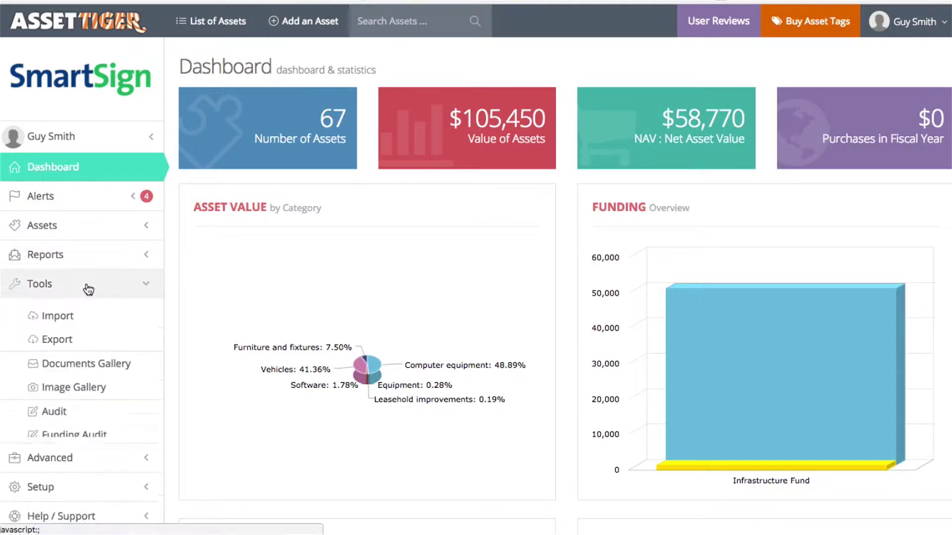
left_click(91, 325)
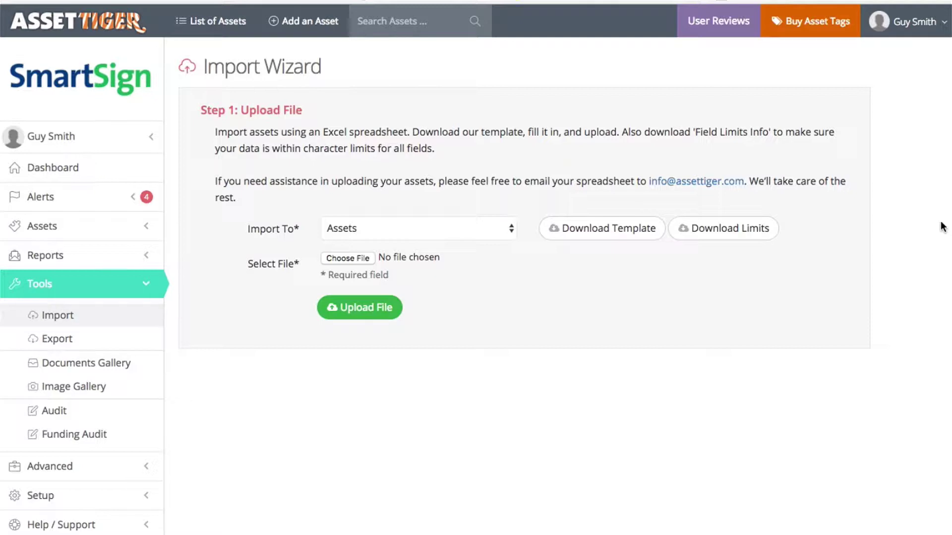
Step: Download the import template and add row 3: A1002, HP Desktop Monitor, Amazon, 04/15/2017
left_click(582, 232)
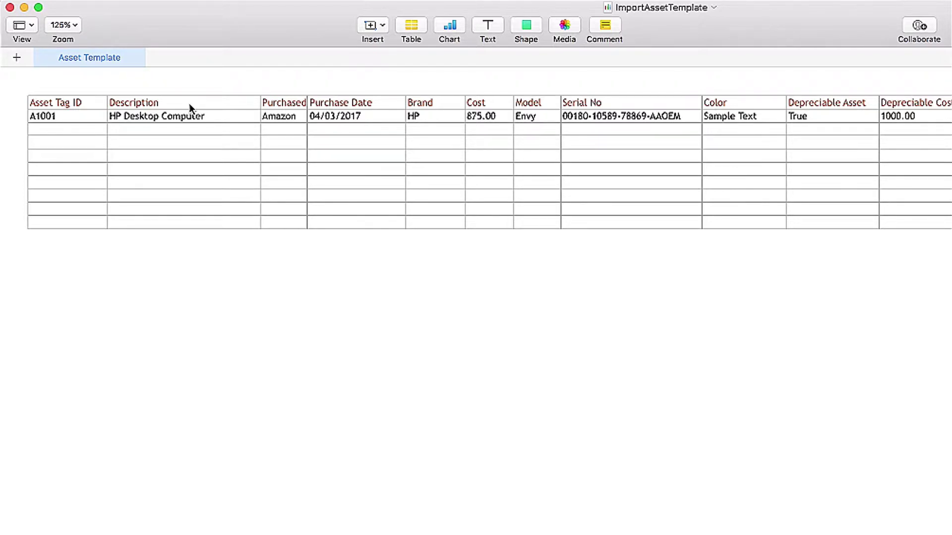
left_click(89, 133)
type("A")
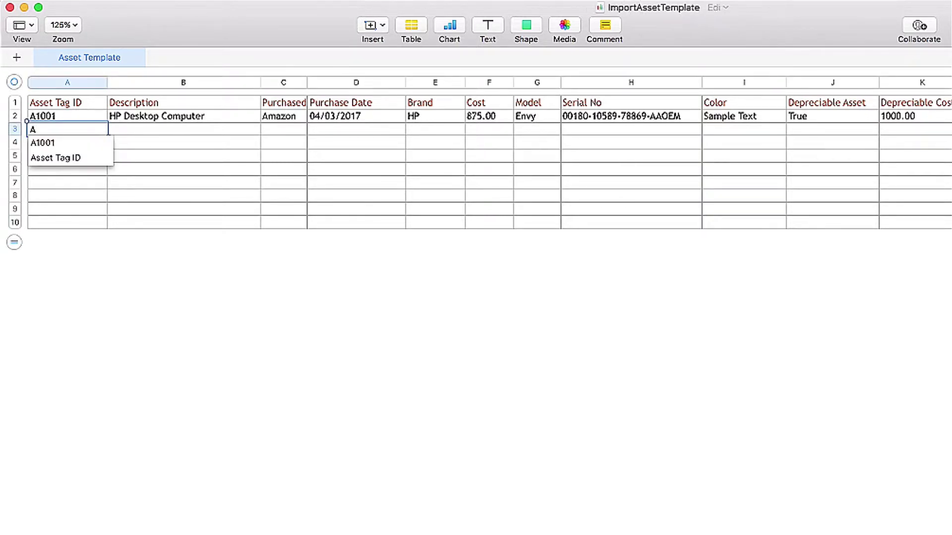
type("1002")
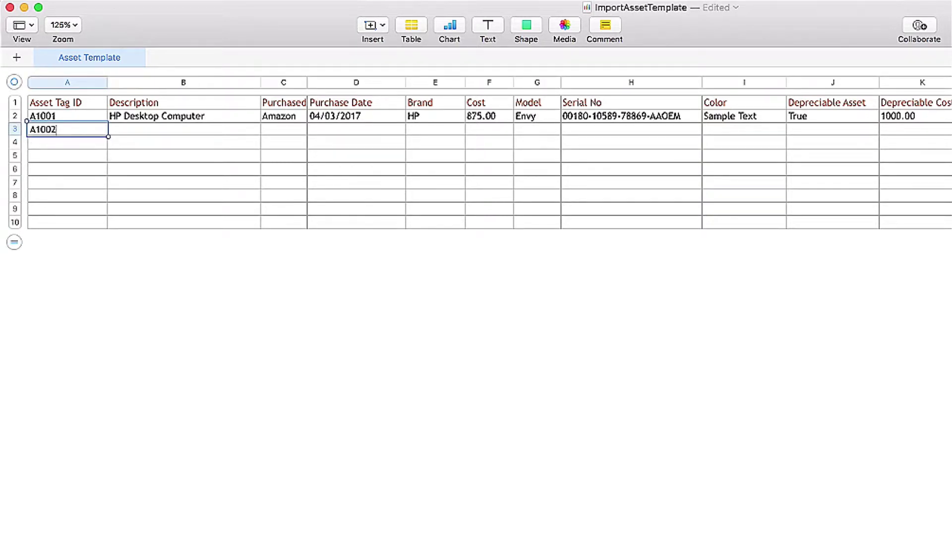
key("Tab")
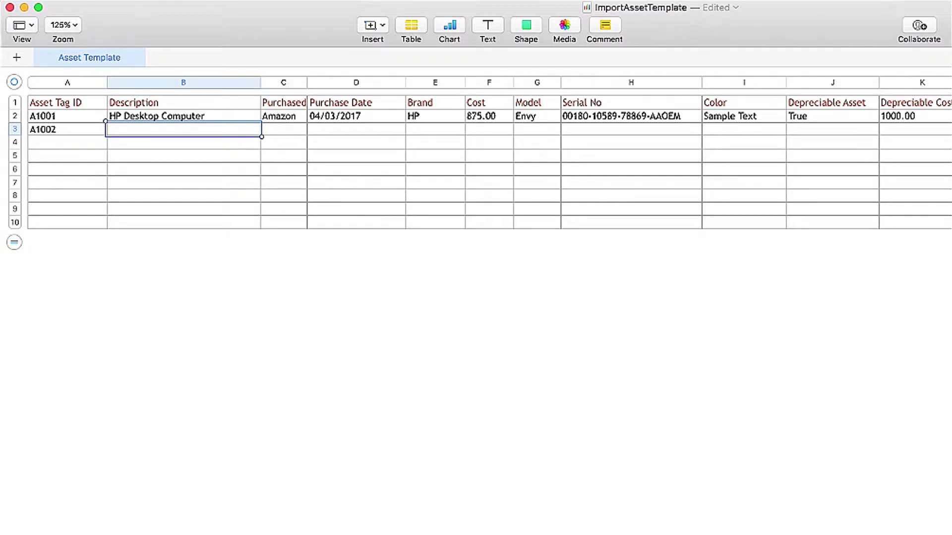
type("HP")
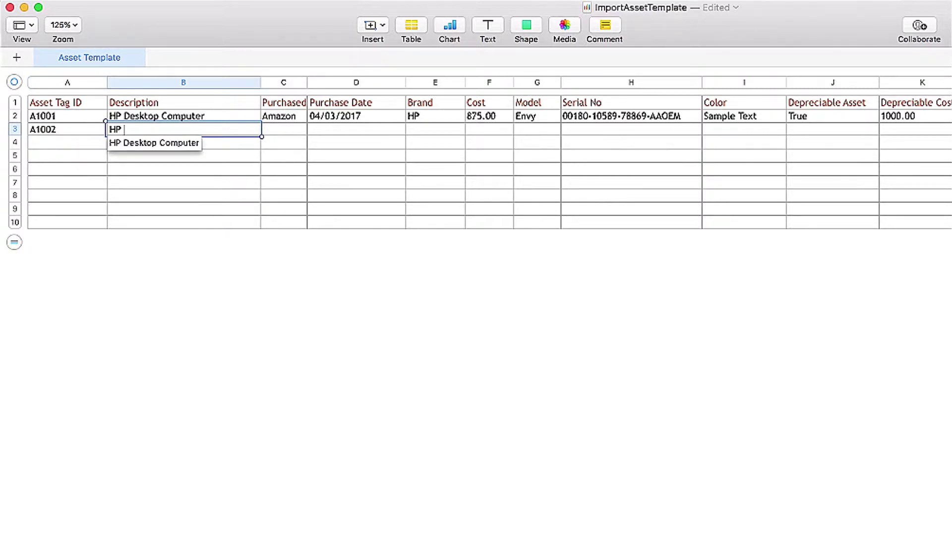
type(" Desktop ")
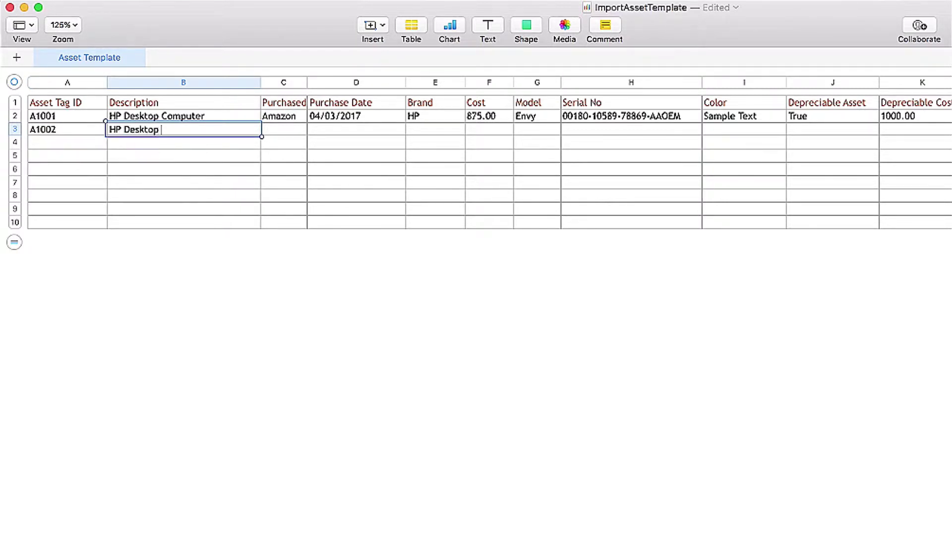
type("Monitor")
key("Tab")
type("Ama")
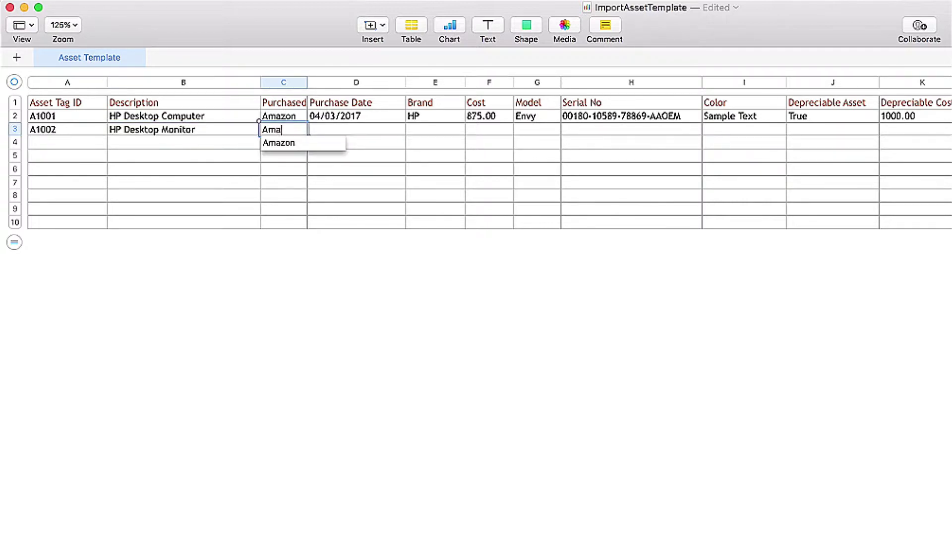
type("zon")
key("Tab")
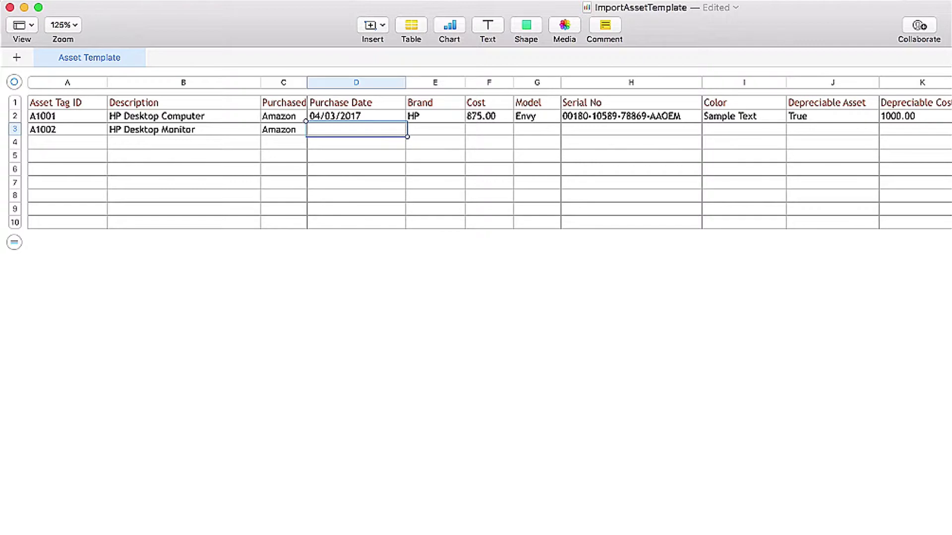
type("04/15/2017")
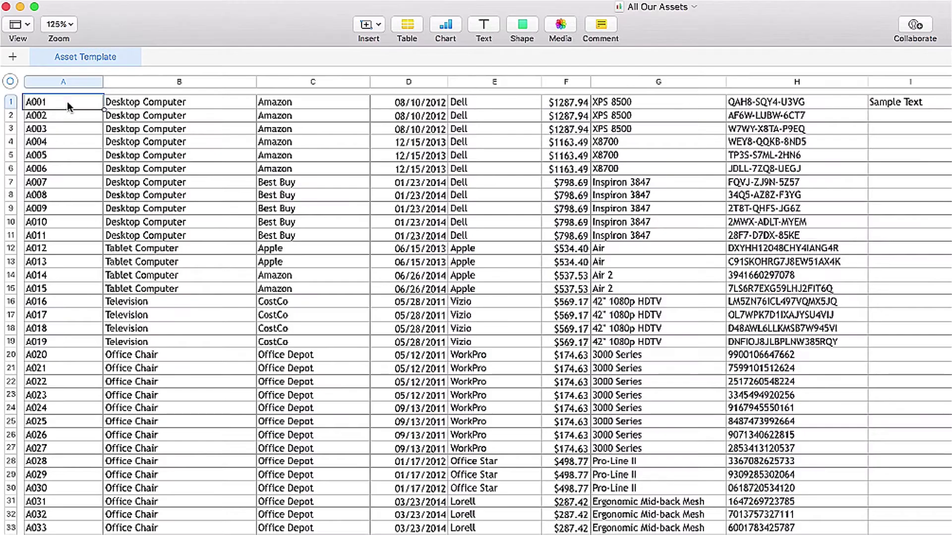
left_click(145, 104)
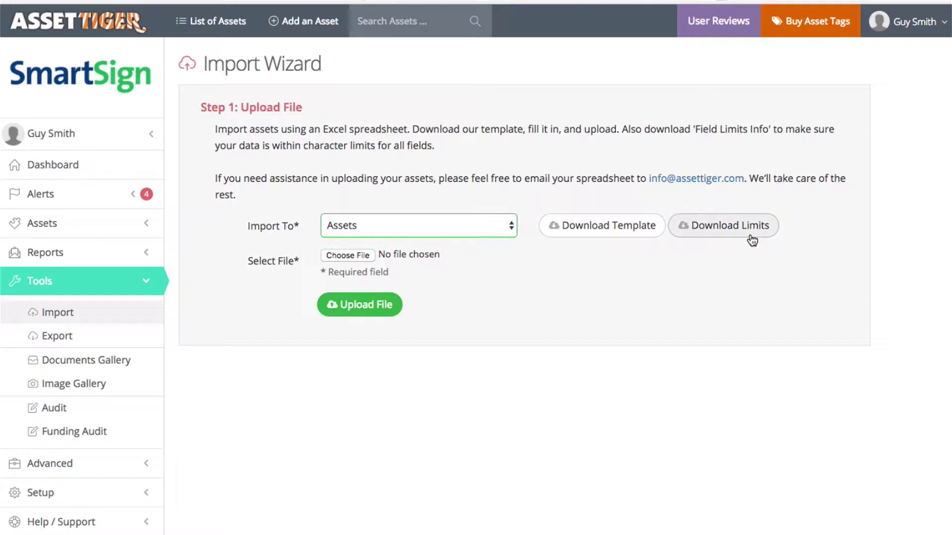
Step: Choose asset_04252017.xlsx from Downloads and upload it to the wizard
left_click(350, 256)
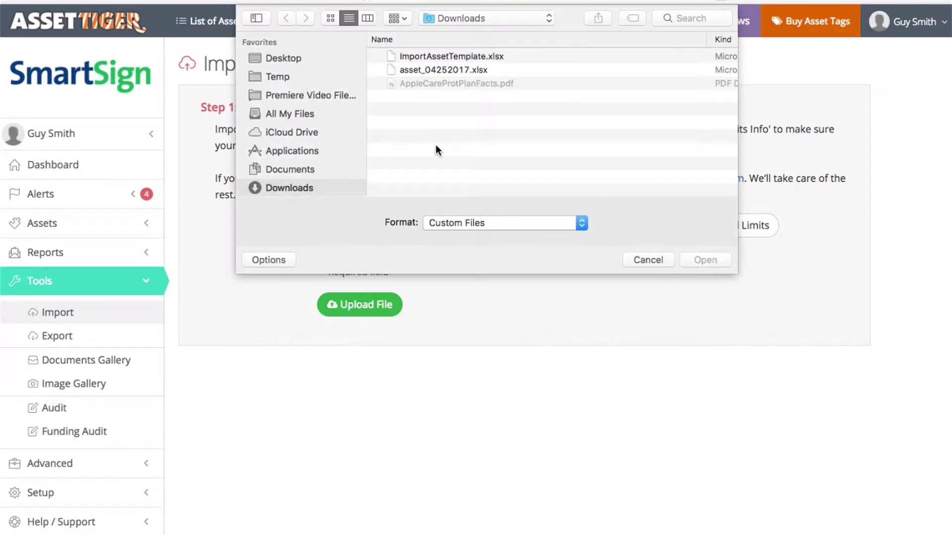
left_click(435, 70)
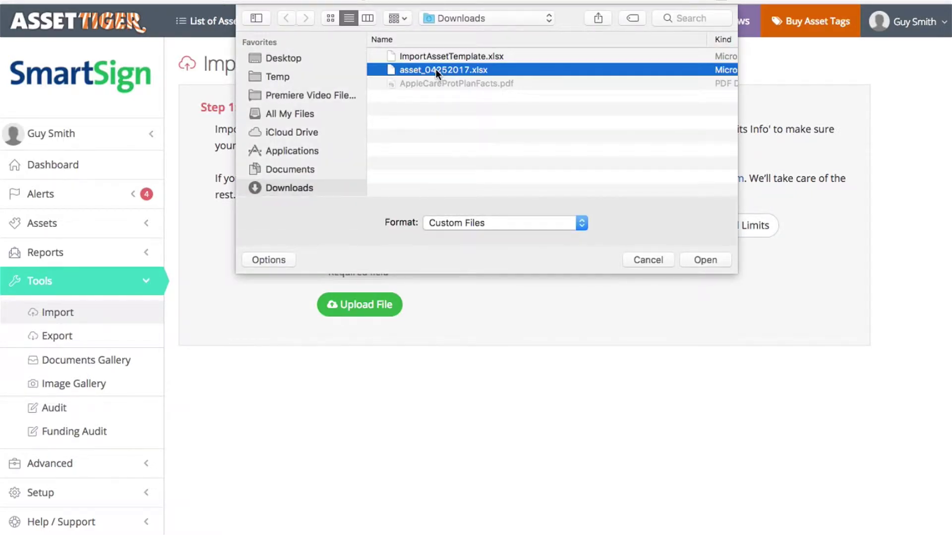
left_click(696, 255)
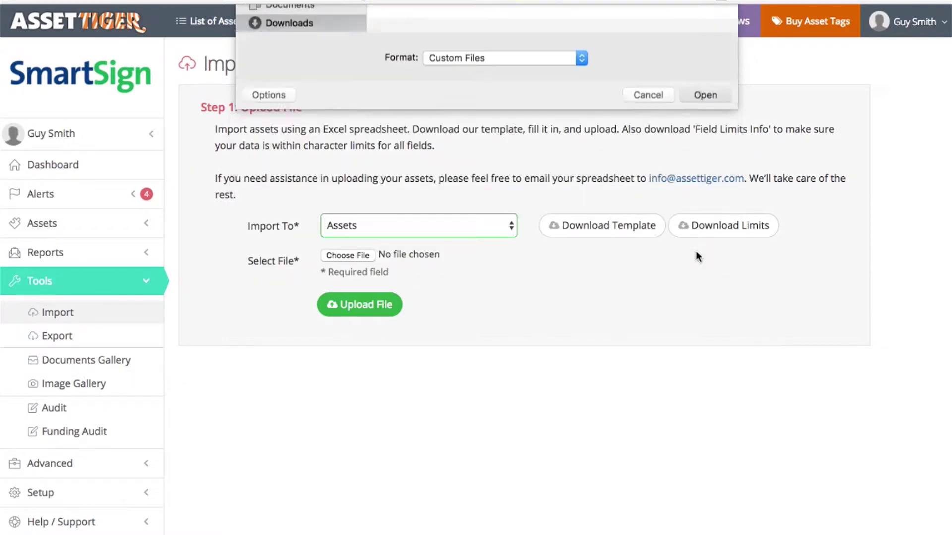
left_click(371, 301)
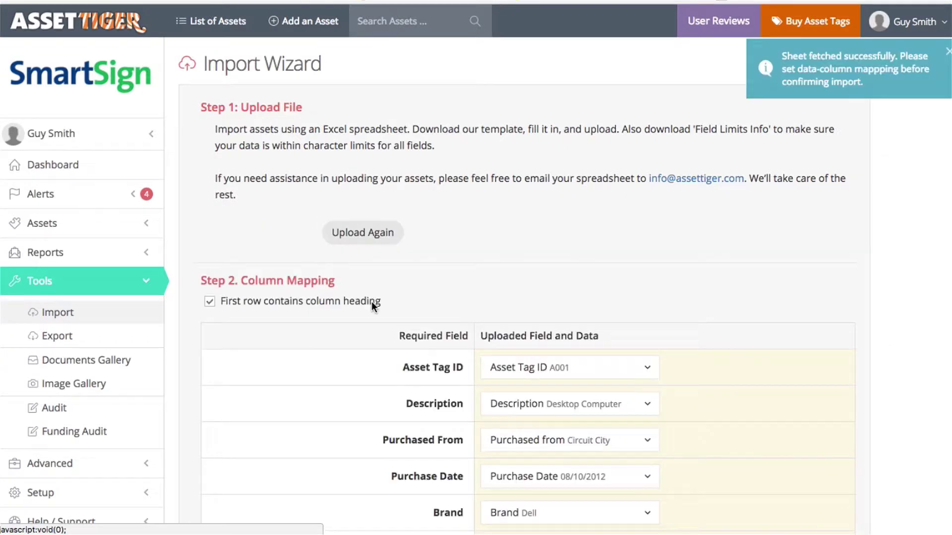
Step: Check the Asset Tag ID and Description column mappings, then preview the assets
scroll(943, 297, "down", 5)
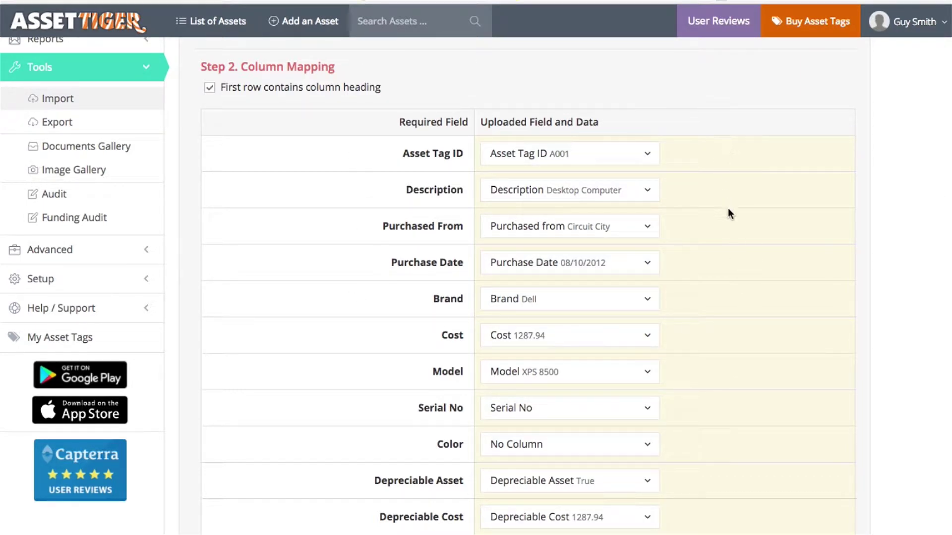
left_click(651, 152)
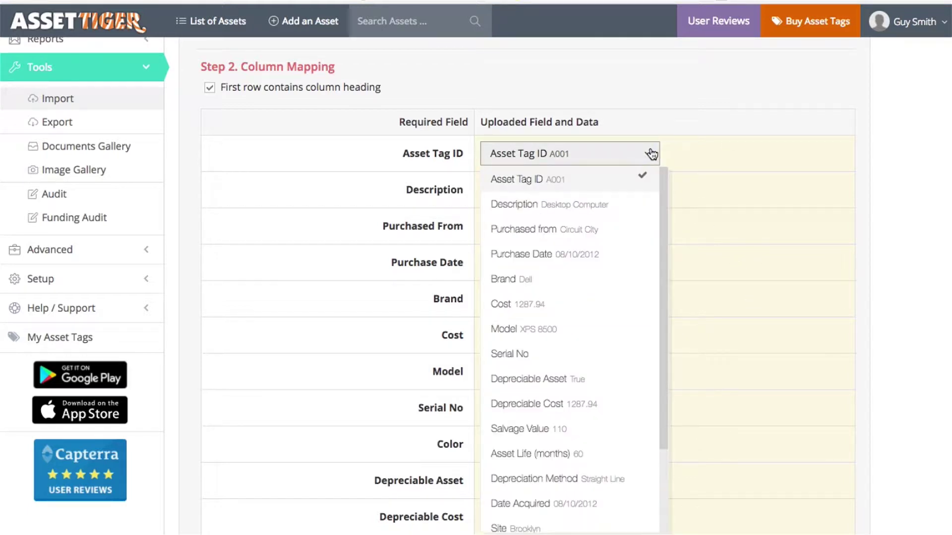
left_click(652, 154)
left_click(655, 189)
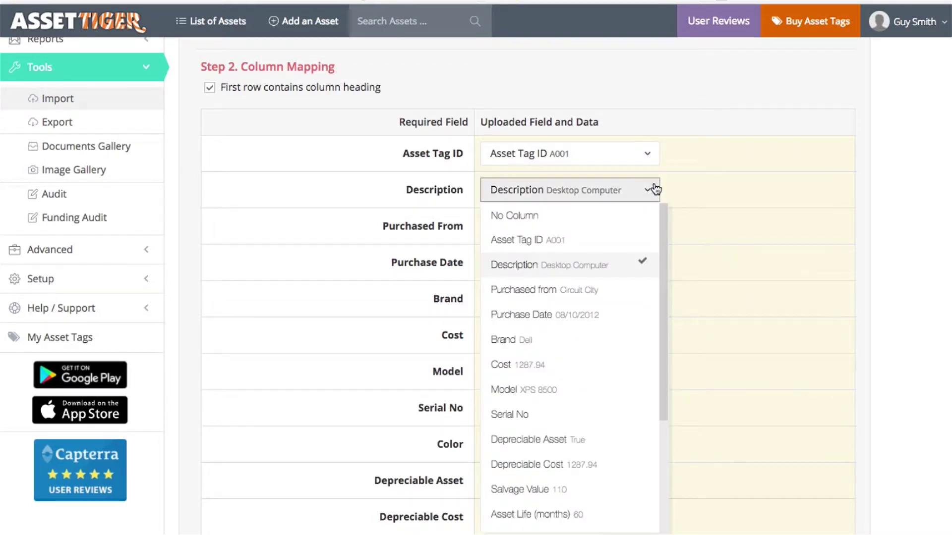
left_click(655, 189)
scroll(920, 189, "down", 9)
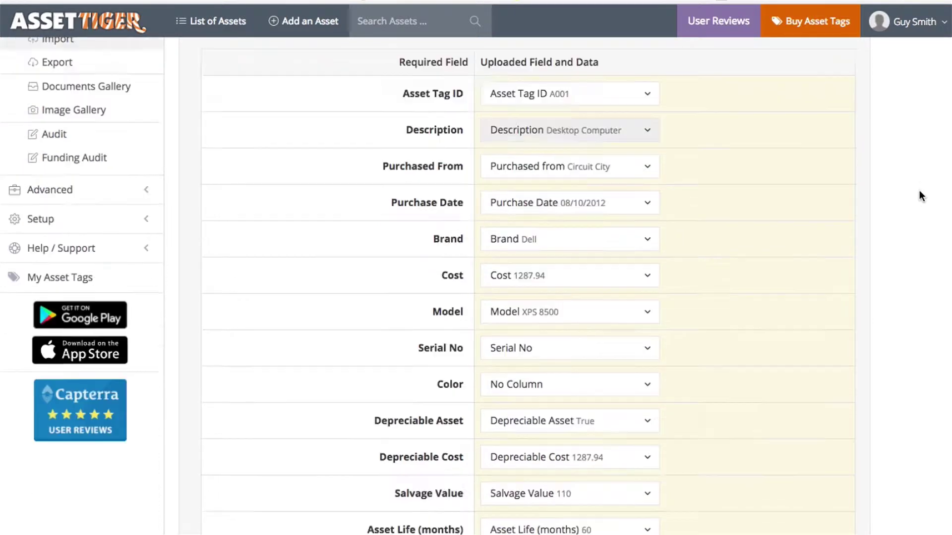
scroll(926, 200, "down", 1)
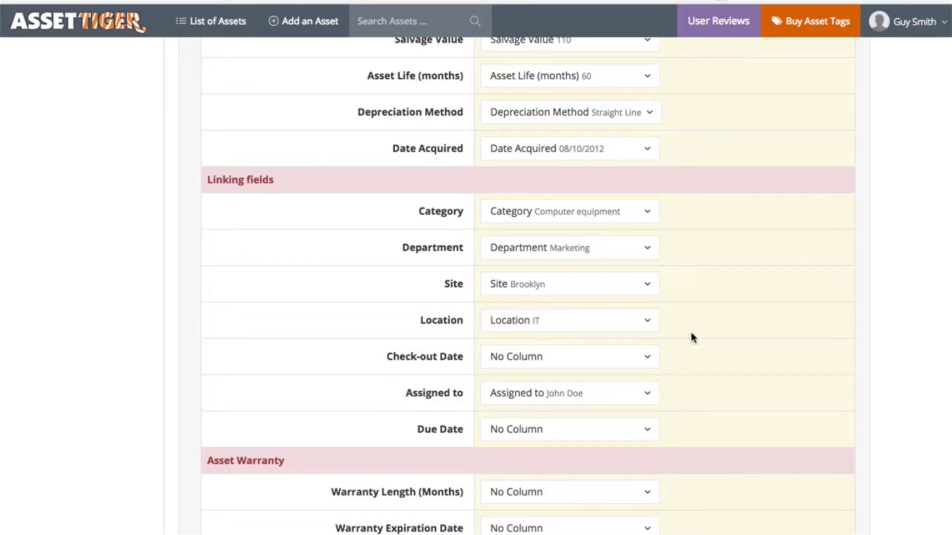
scroll(913, 311, "down", 3)
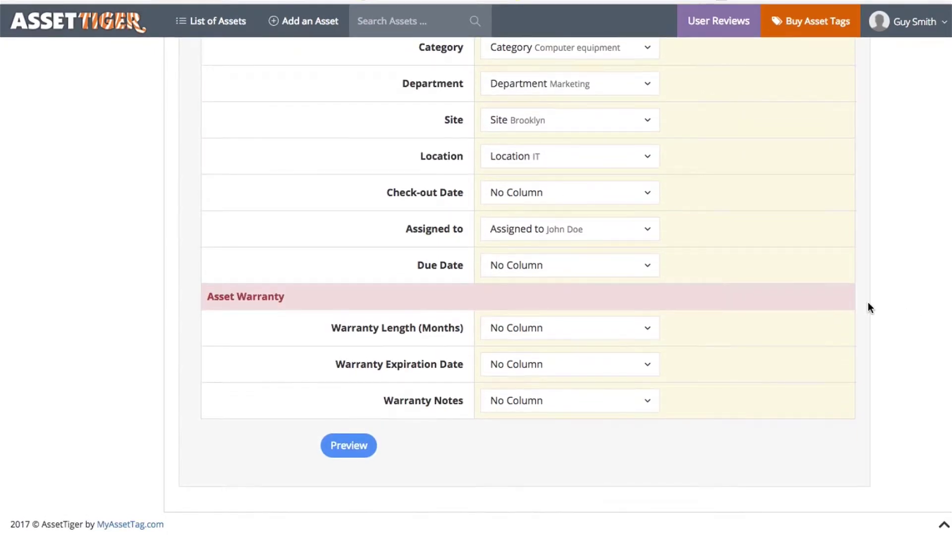
left_click(340, 446)
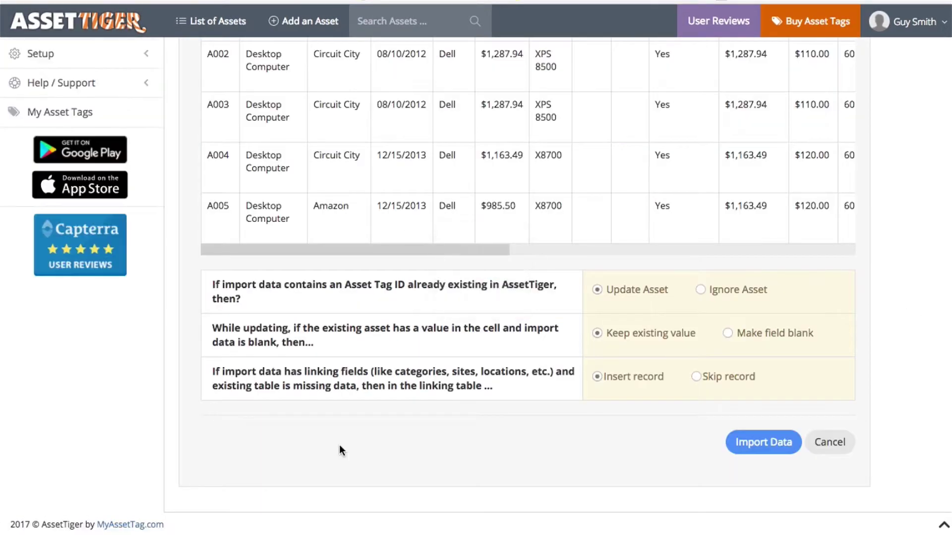
scroll(937, 326, "up", 3)
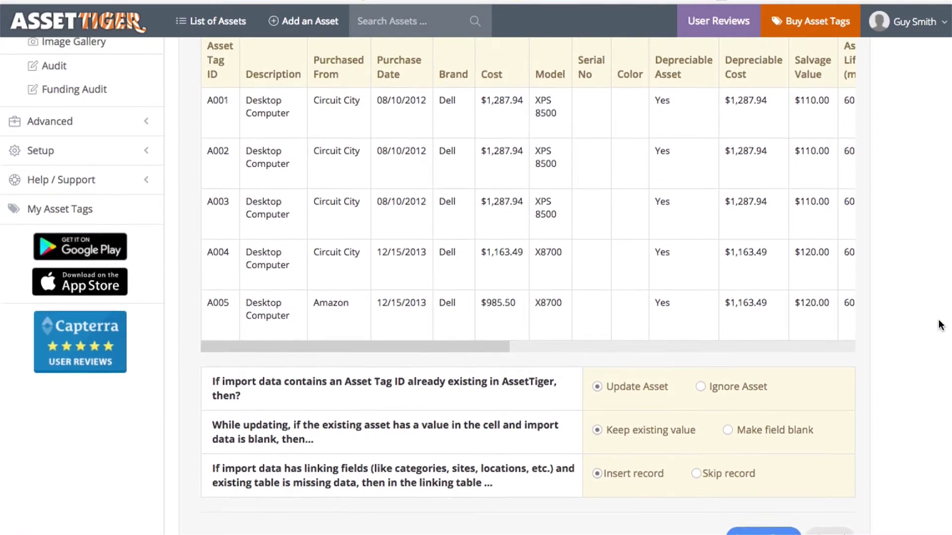
scroll(650, 282, "right", 3)
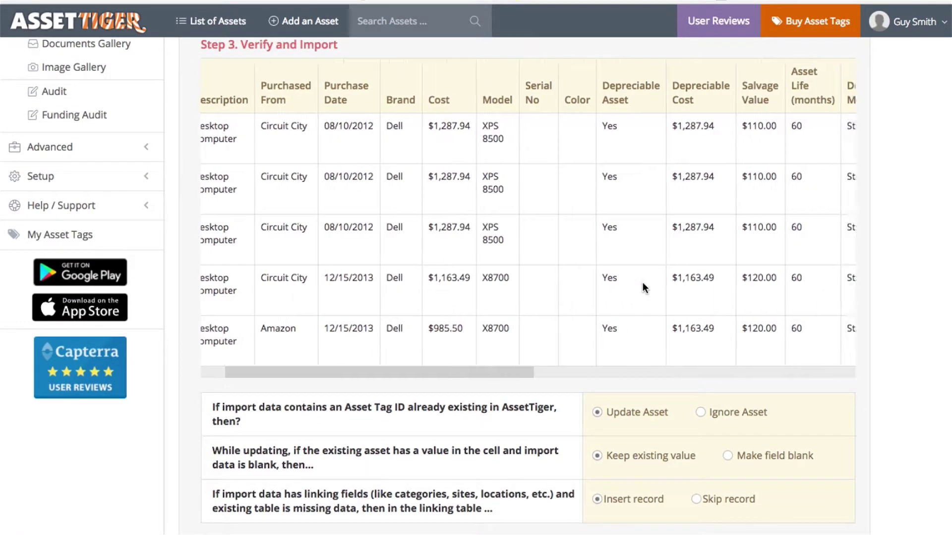
scroll(642, 282, "right", 5)
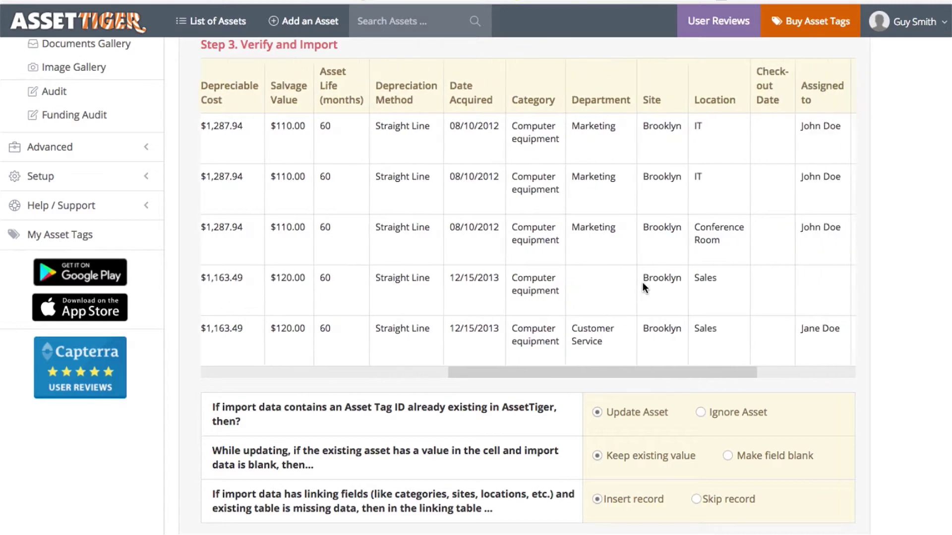
scroll(643, 282, "right", 4)
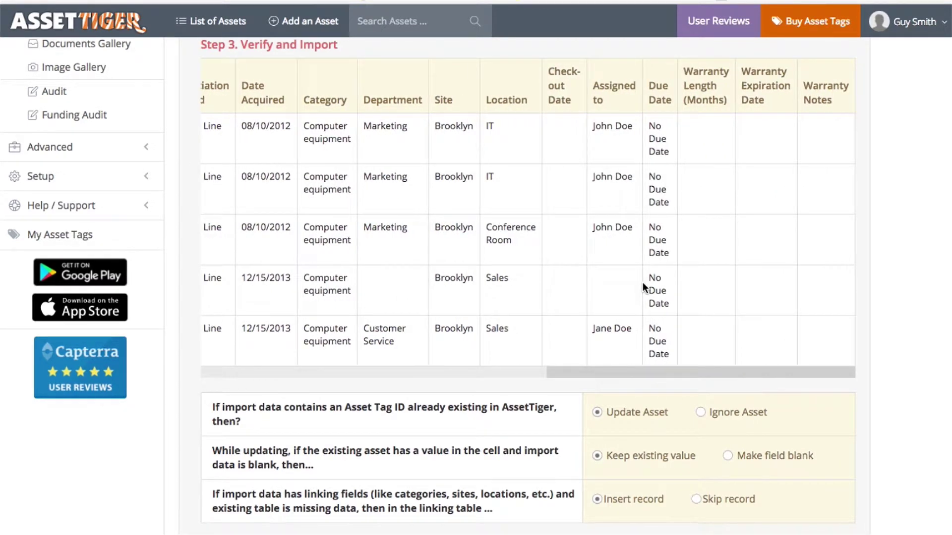
scroll(643, 281, "left", 12)
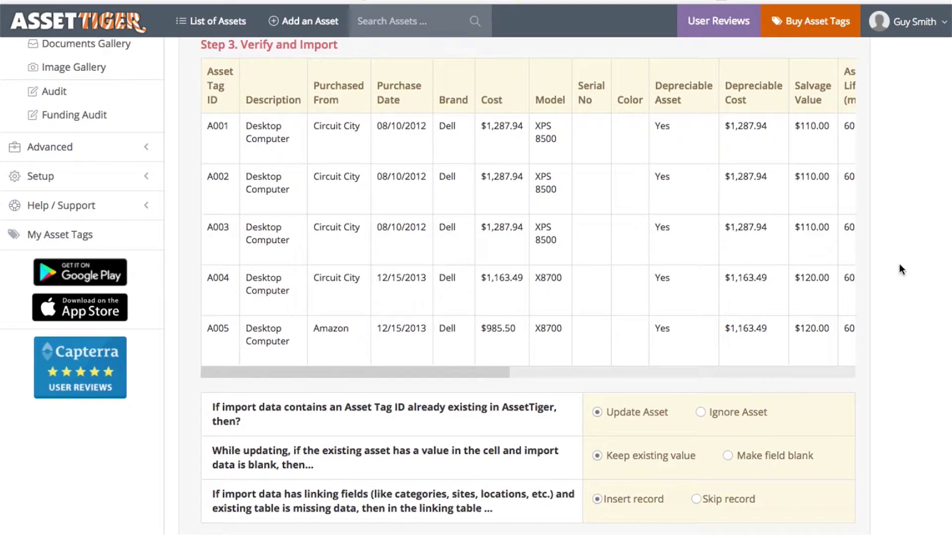
scroll(899, 264, "up", 3)
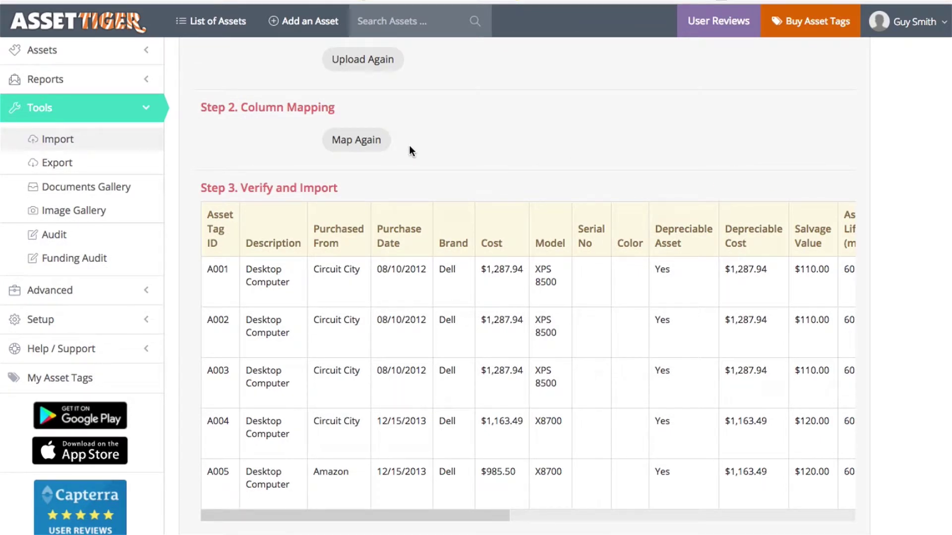
scroll(923, 195, "down", 6)
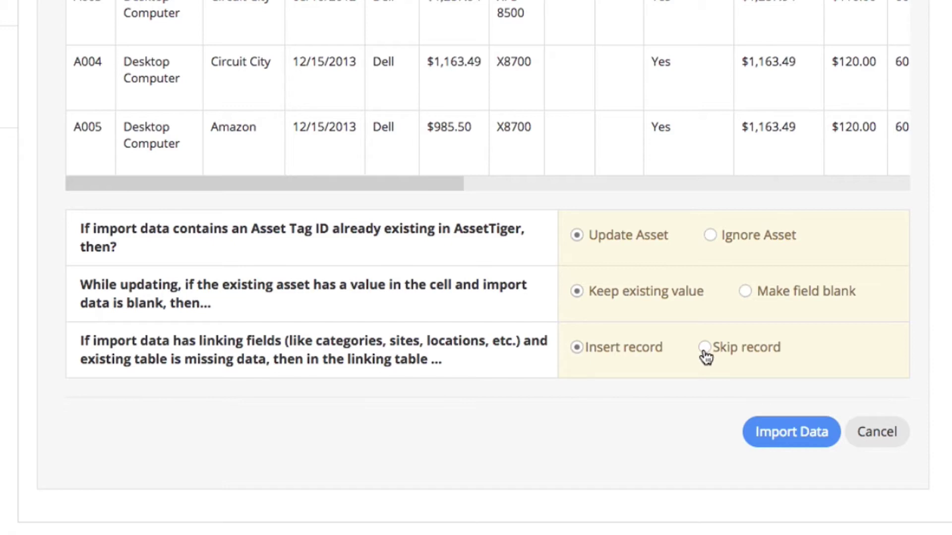
Step: Import the previewed assets with the default Update Asset, Keep existing value, Insert record options
left_click(786, 432)
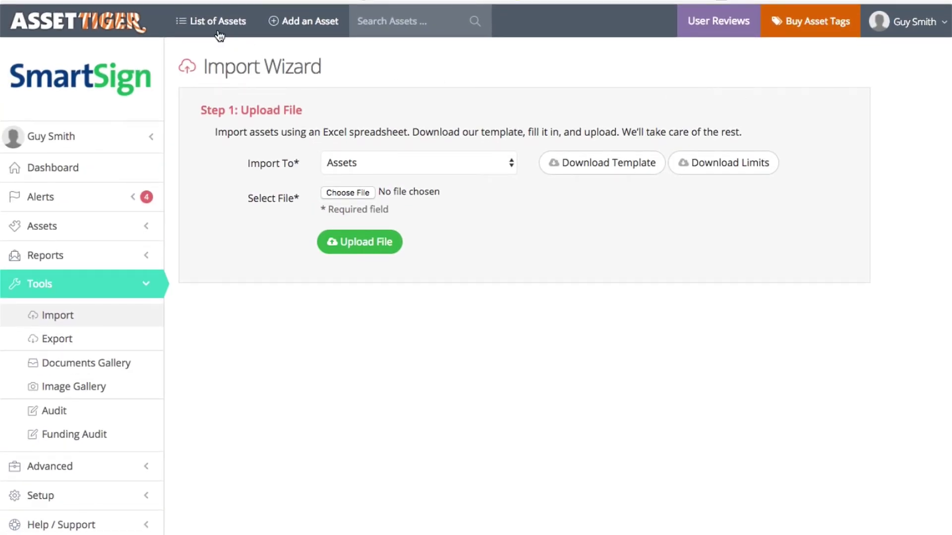
Step: Show the List of Assets from the top bar
left_click(205, 23)
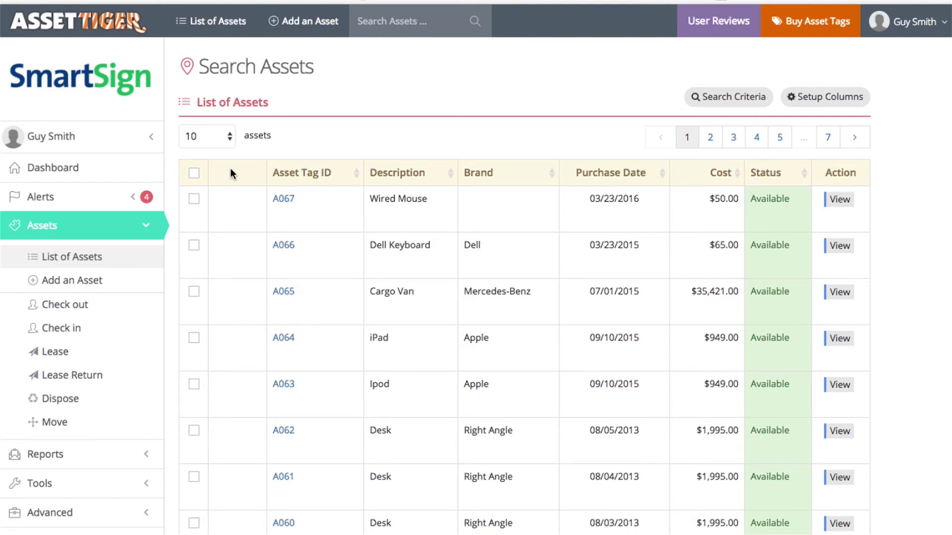
Step: Open Contact Us under Help / Support and scroll down to the office map
left_click(115, 229)
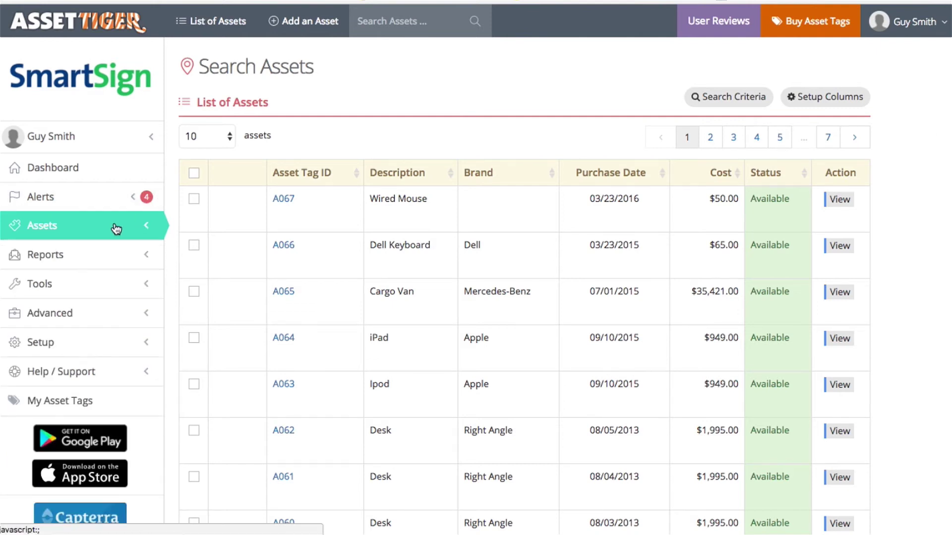
left_click(92, 375)
left_click(115, 426)
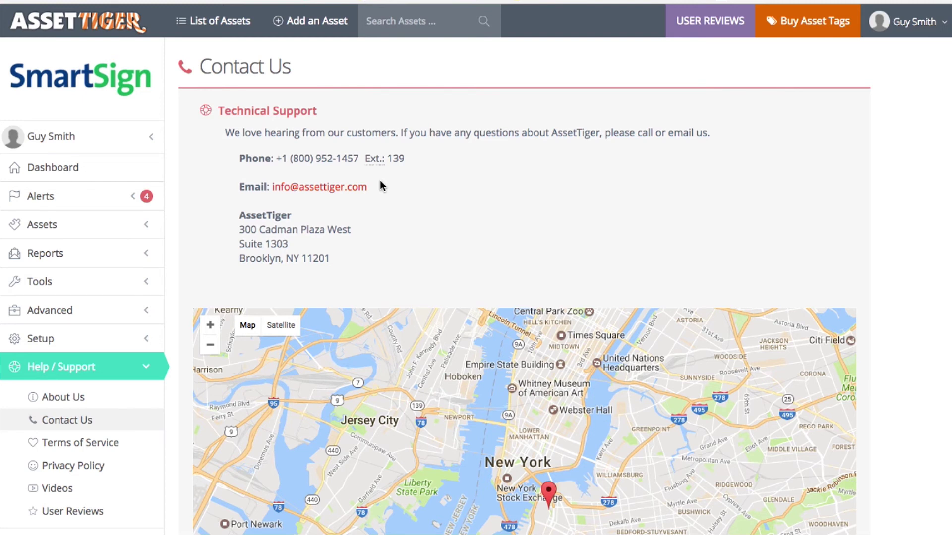
left_click(75, 366)
scroll(163, 292, "down", 3)
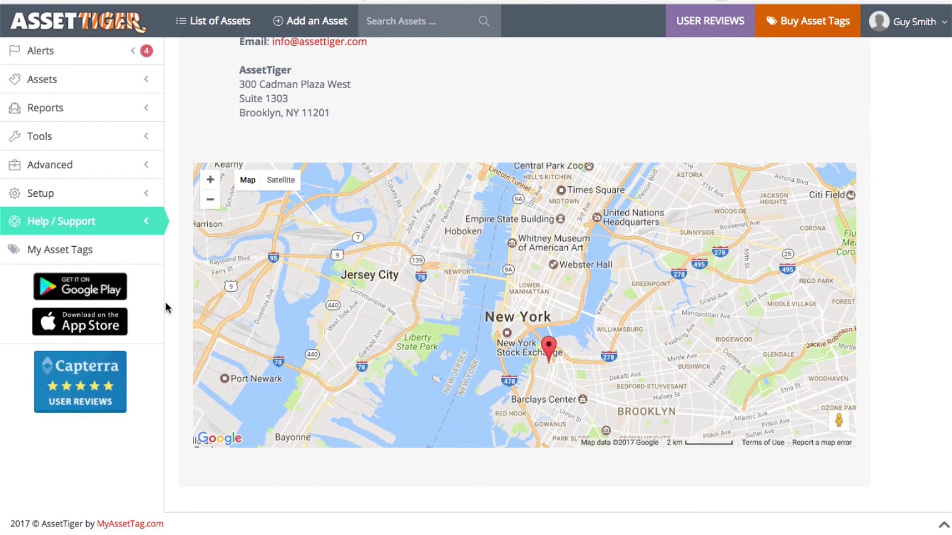